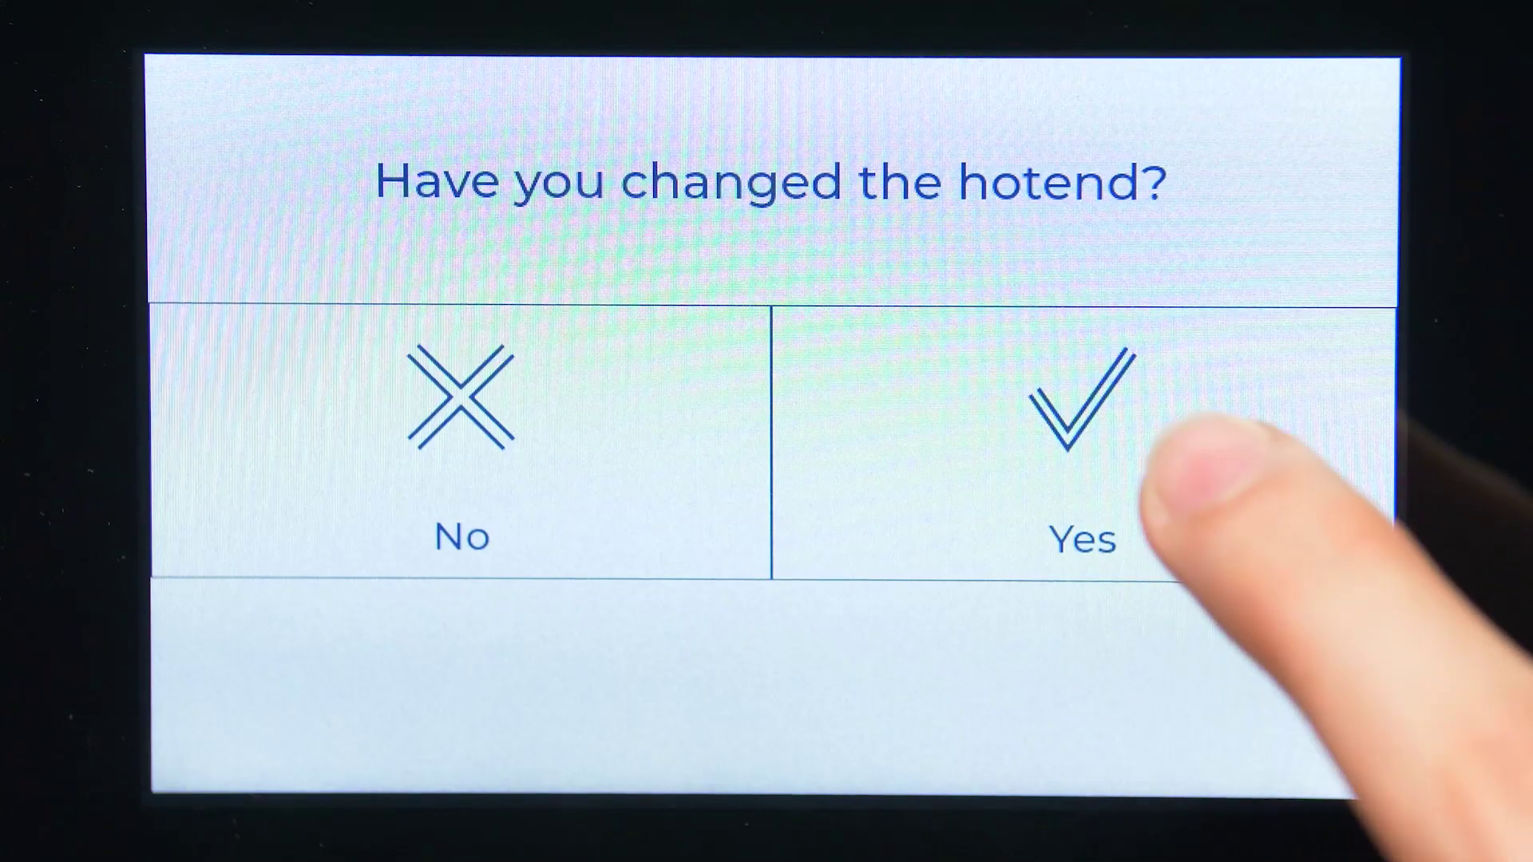
Confirm the hotend was changed, register it as size M and continue to setup
left_click(1078, 443)
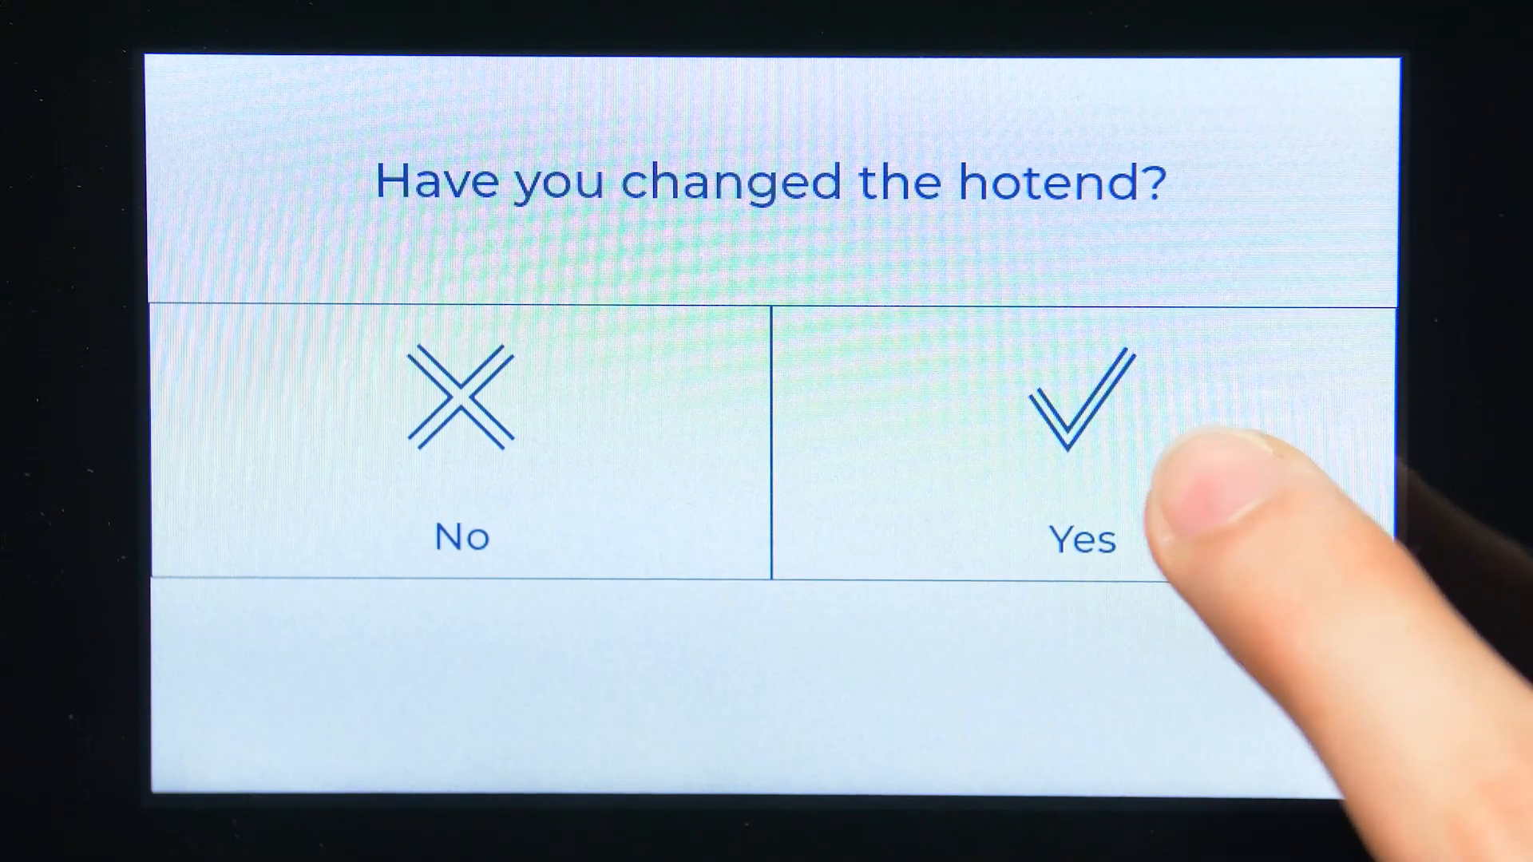
left_click_drag(886, 552, 480, 479)
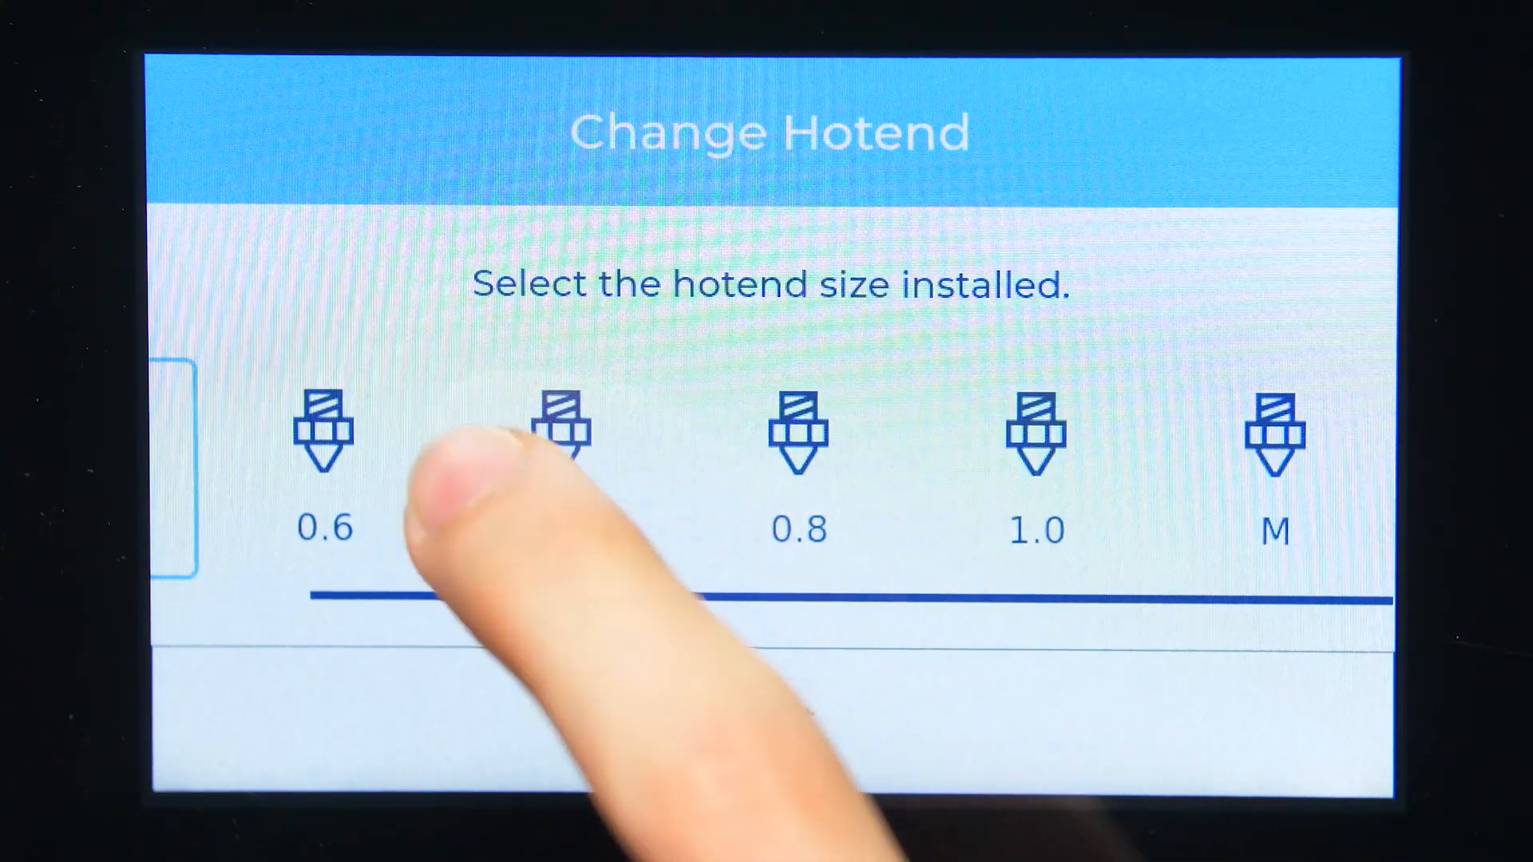
left_click(1293, 479)
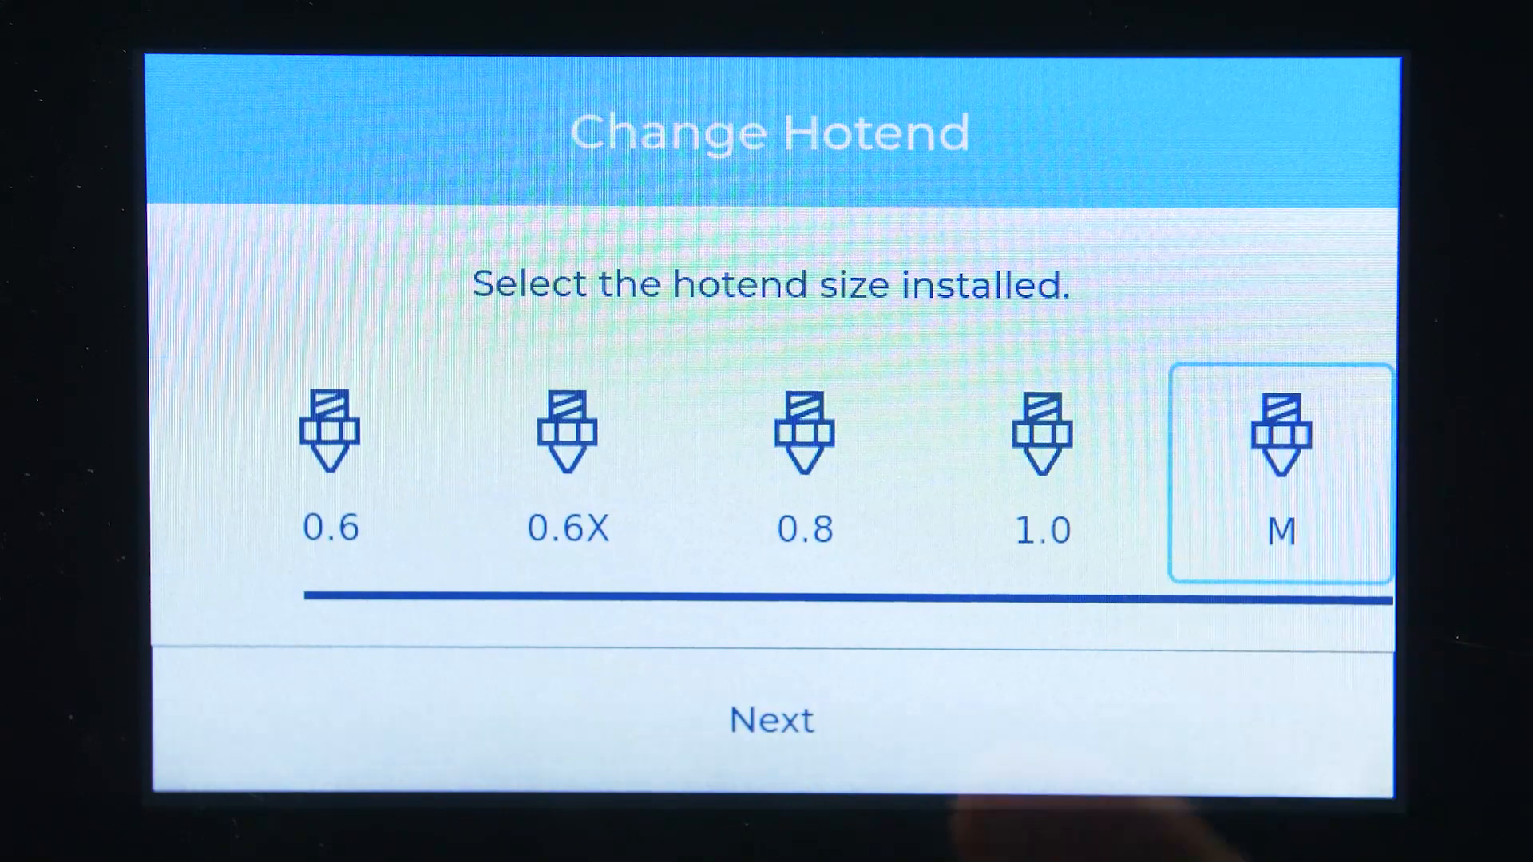
left_click(1077, 719)
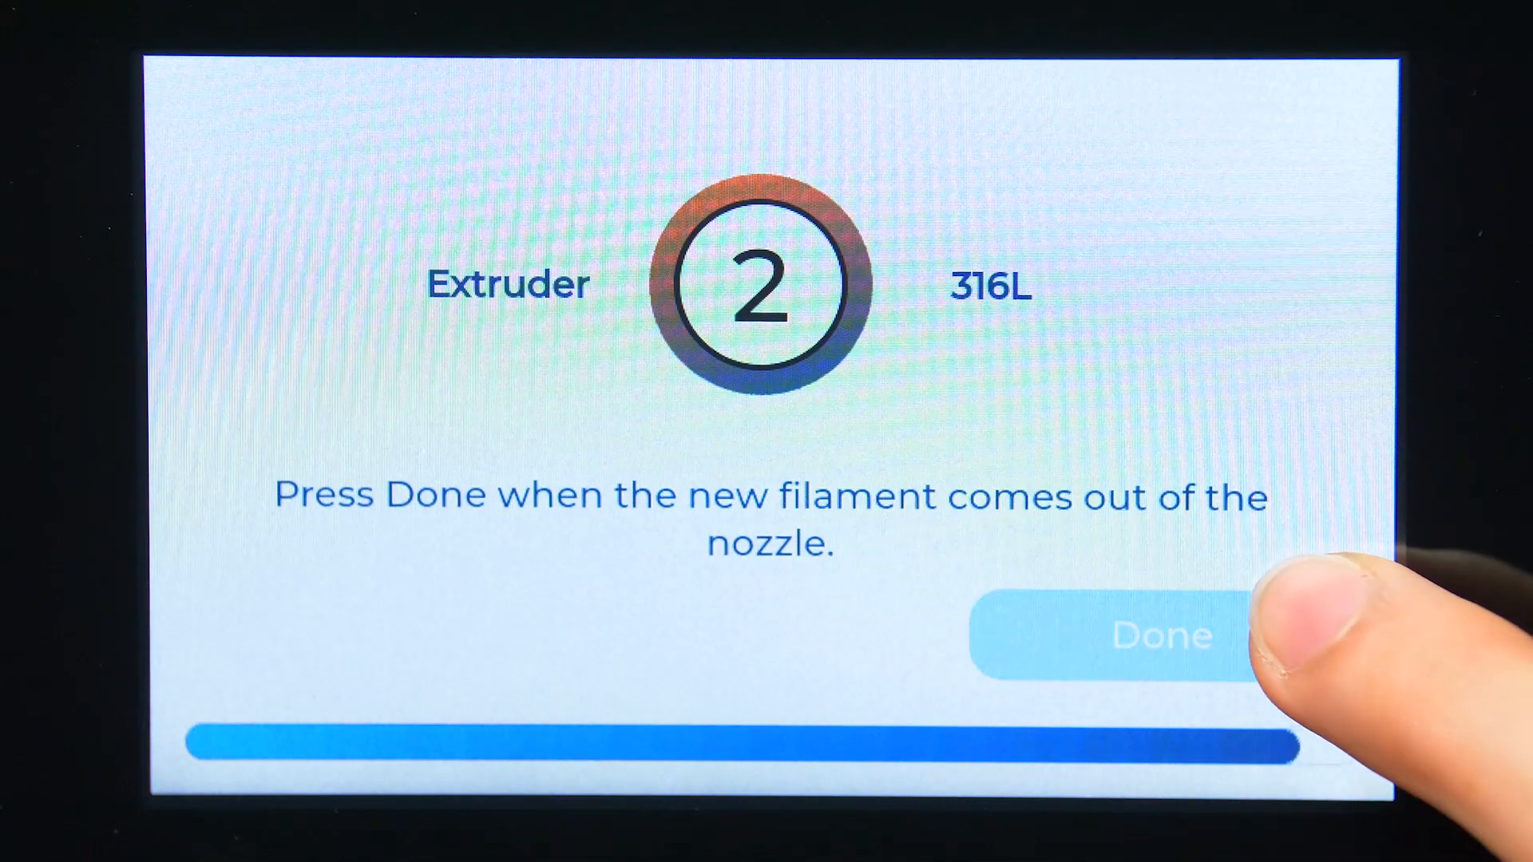
Confirm 316L filament exits the nozzle and finish loading without extra extrusion
left_click(1281, 629)
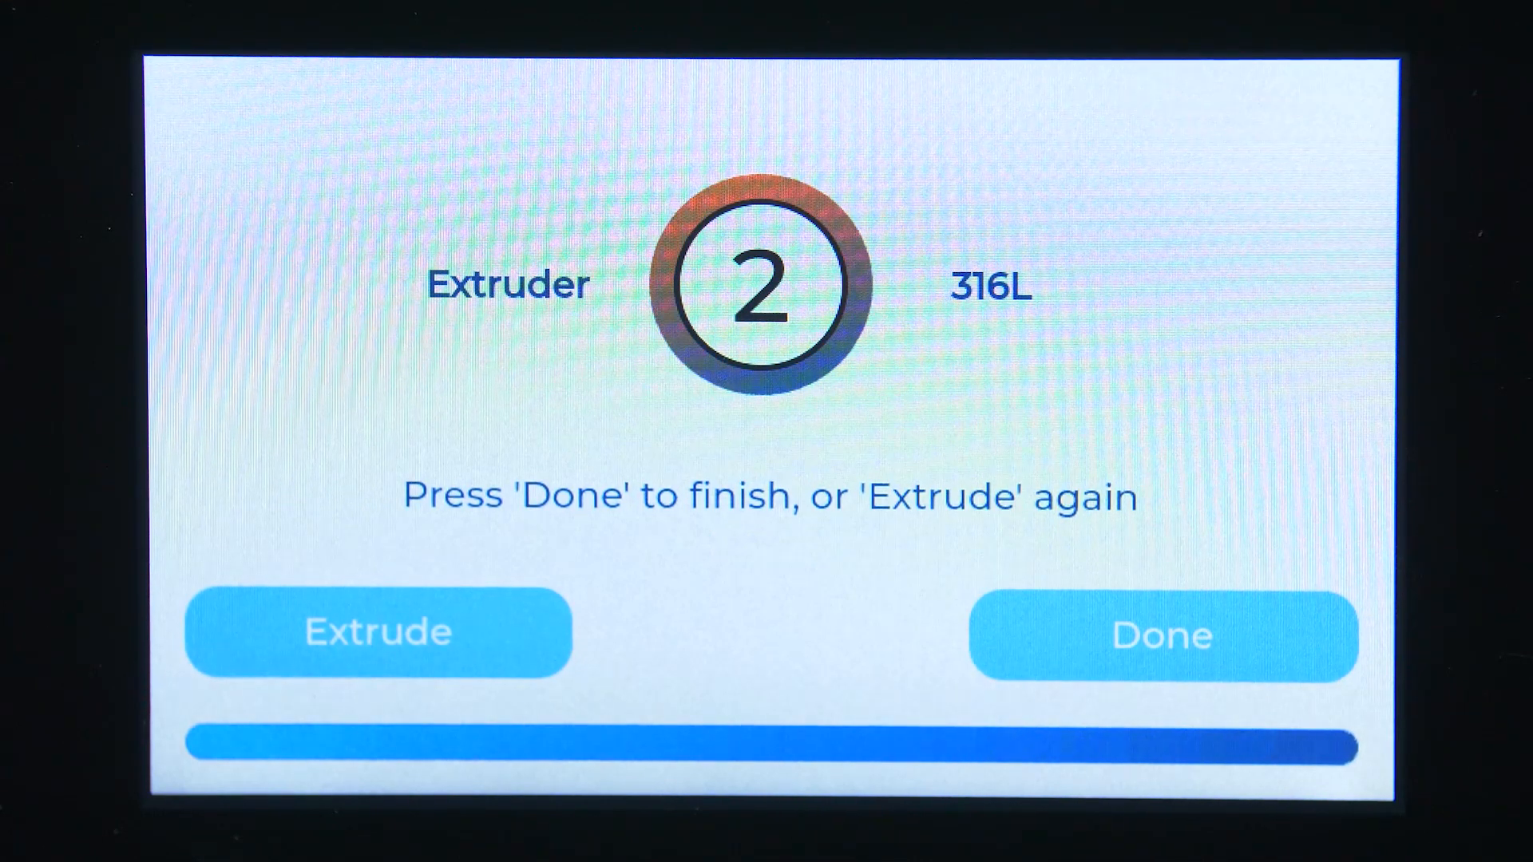
left_click(1197, 634)
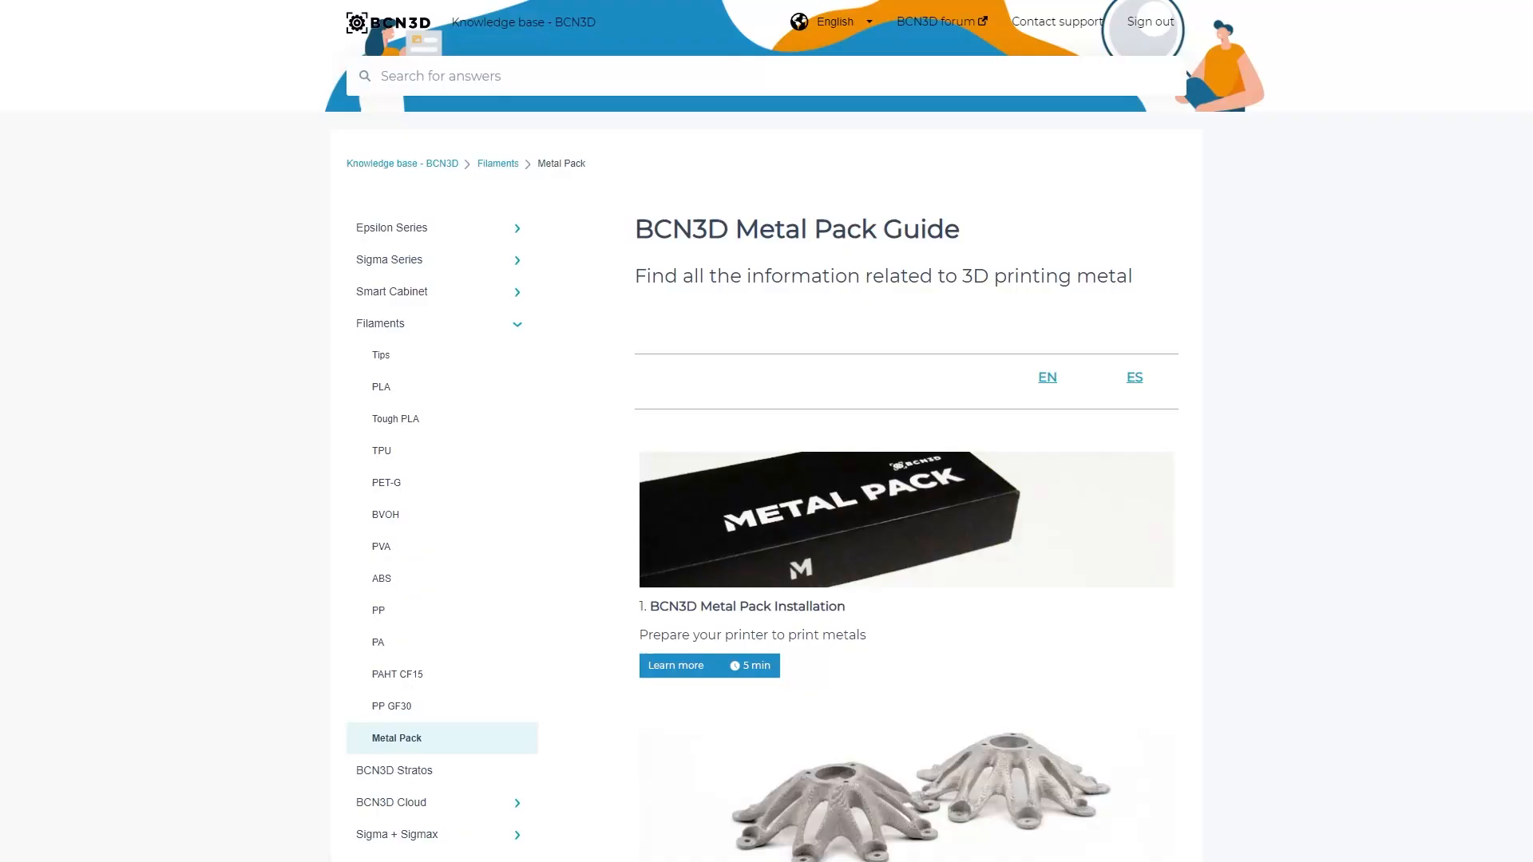
scroll(906, 503, "down", 2)
scroll(905, 503, "down", 2)
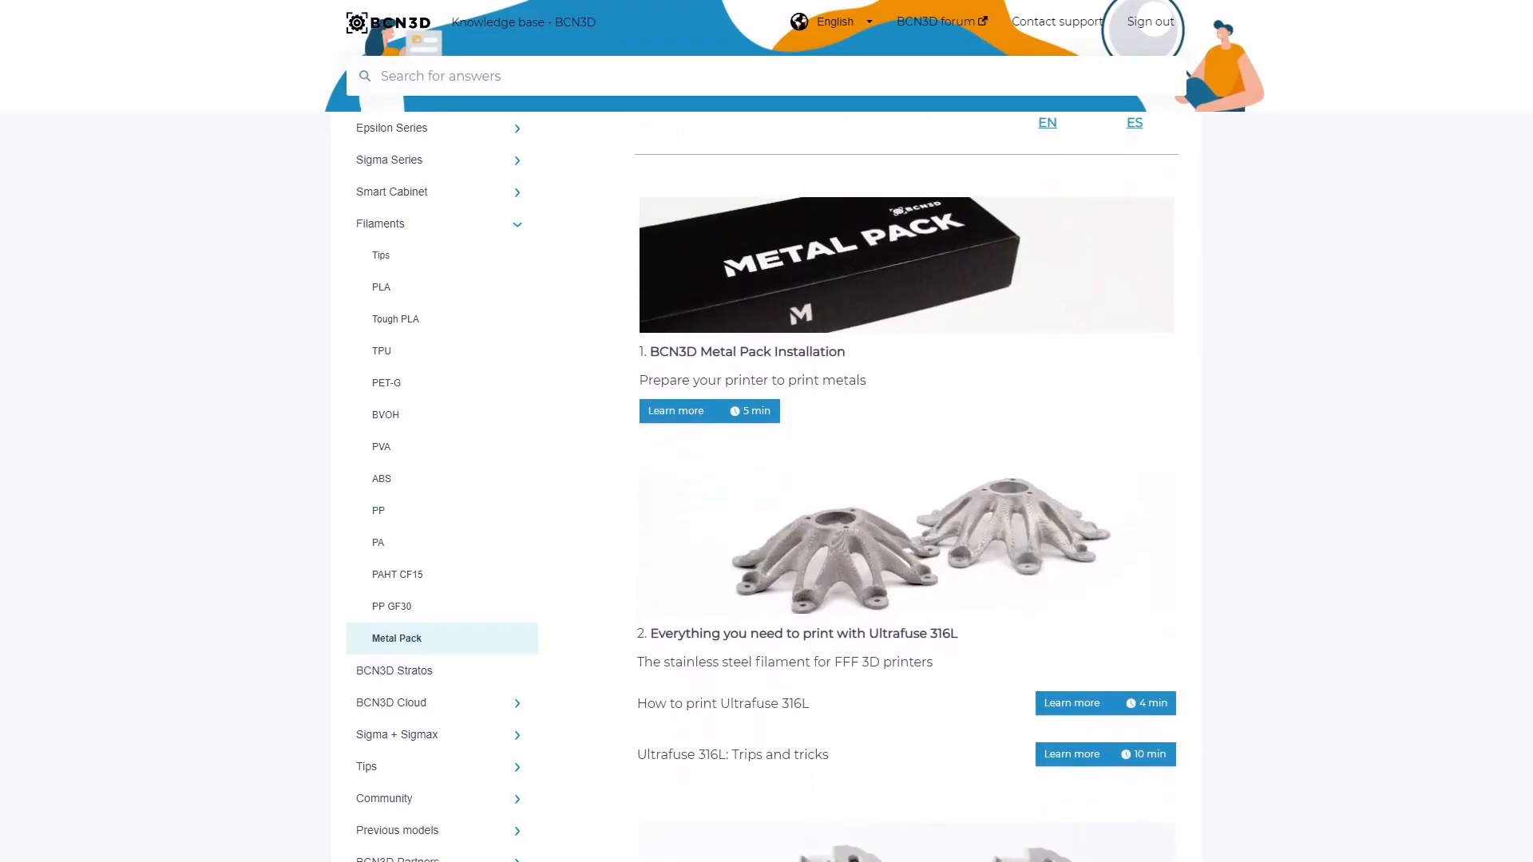
scroll(906, 478, "down", 2)
scroll(905, 480, "down", 2)
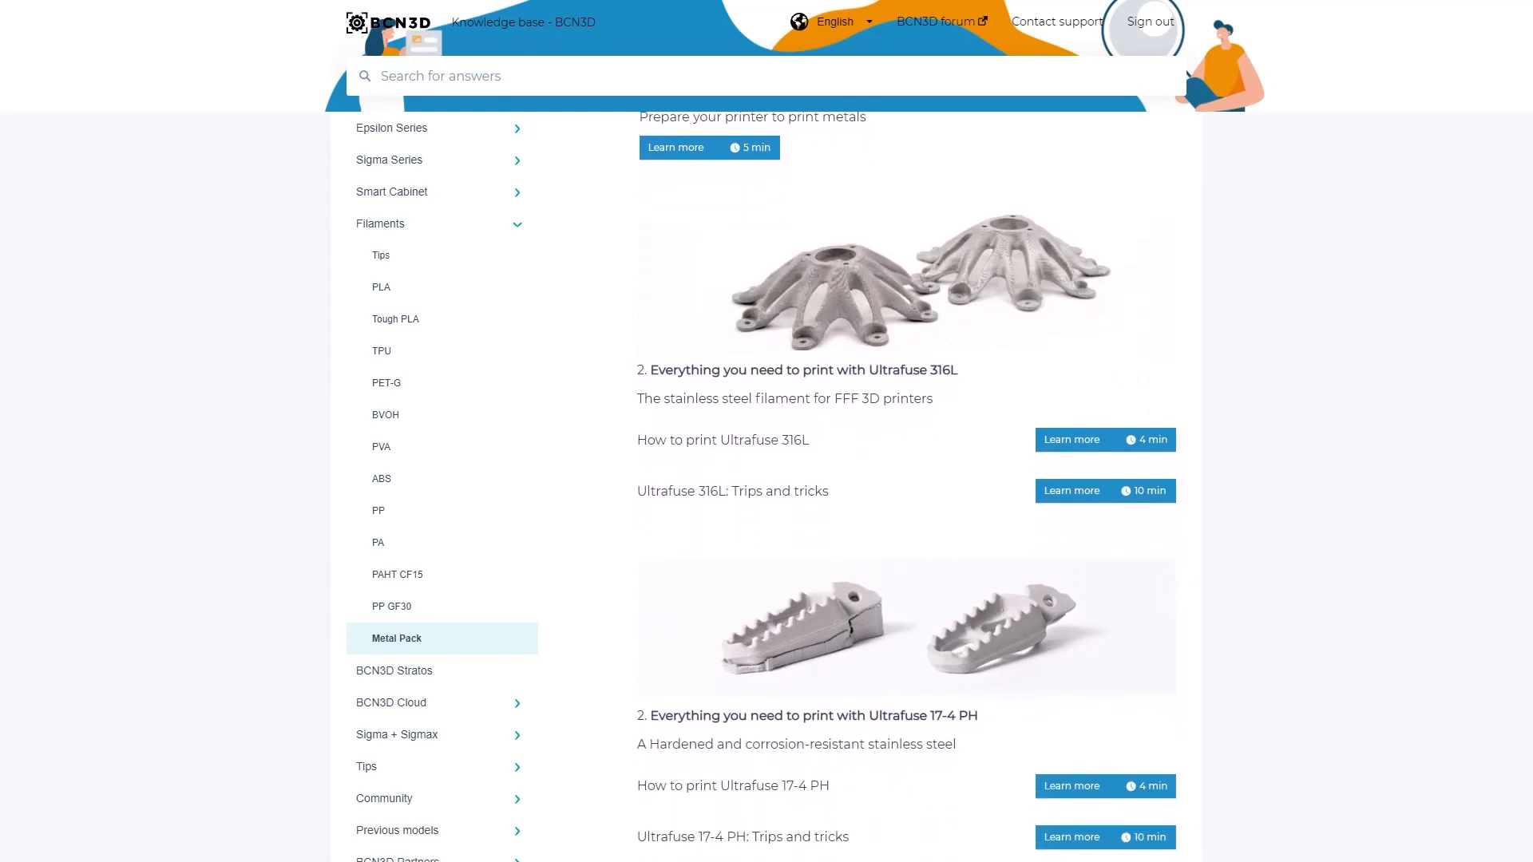
scroll(905, 479, "down", 1)
scroll(906, 479, "down", 1)
scroll(905, 480, "down", 1)
scroll(905, 480, "down", 1)
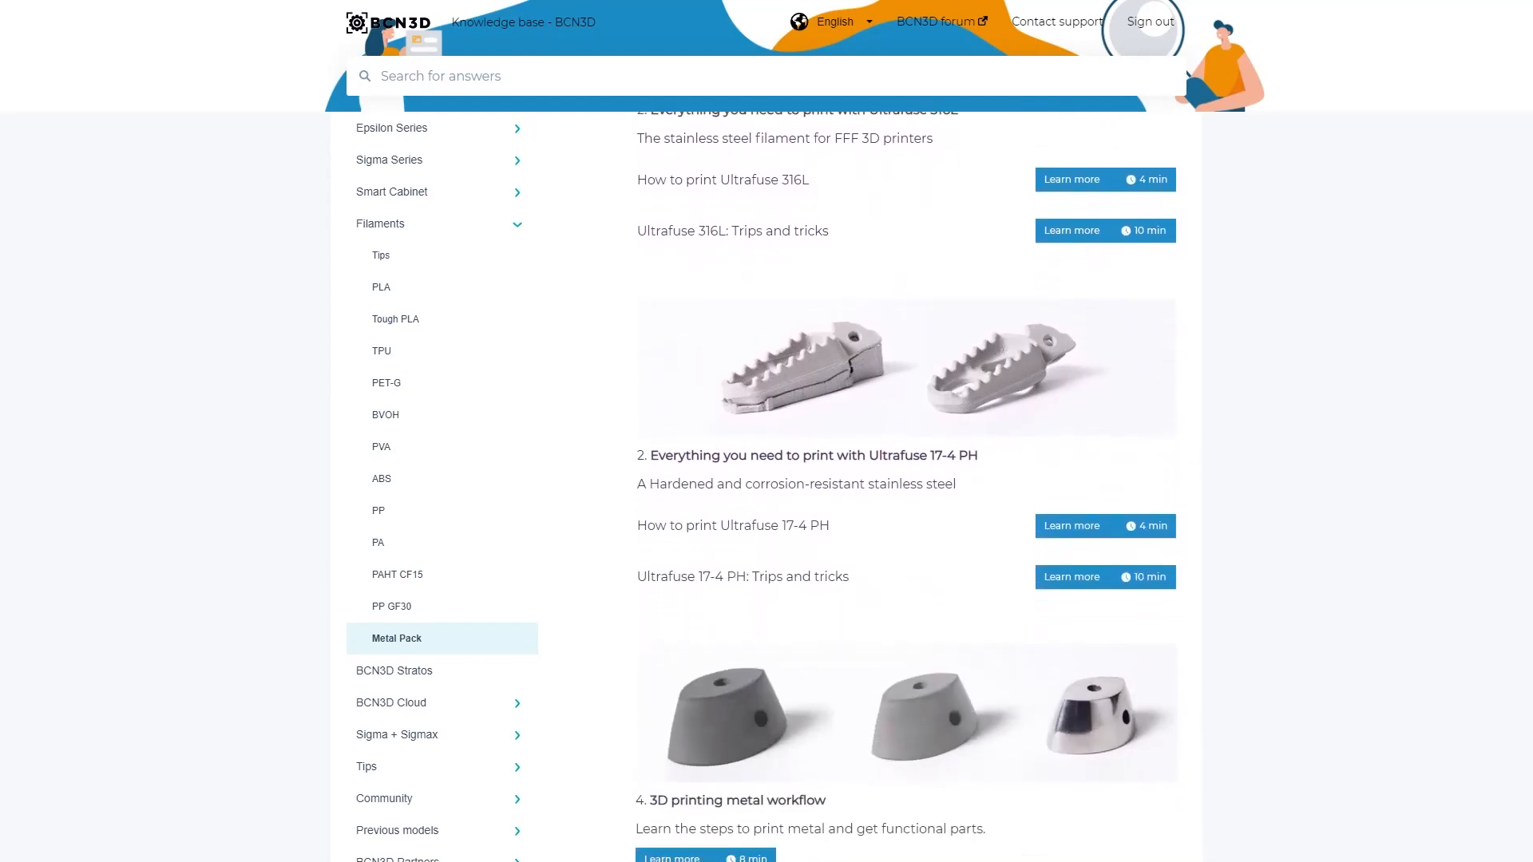
scroll(906, 480, "down", 1)
scroll(905, 479, "down", 1)
scroll(907, 479, "down", 1)
scroll(906, 479, "down", 1)
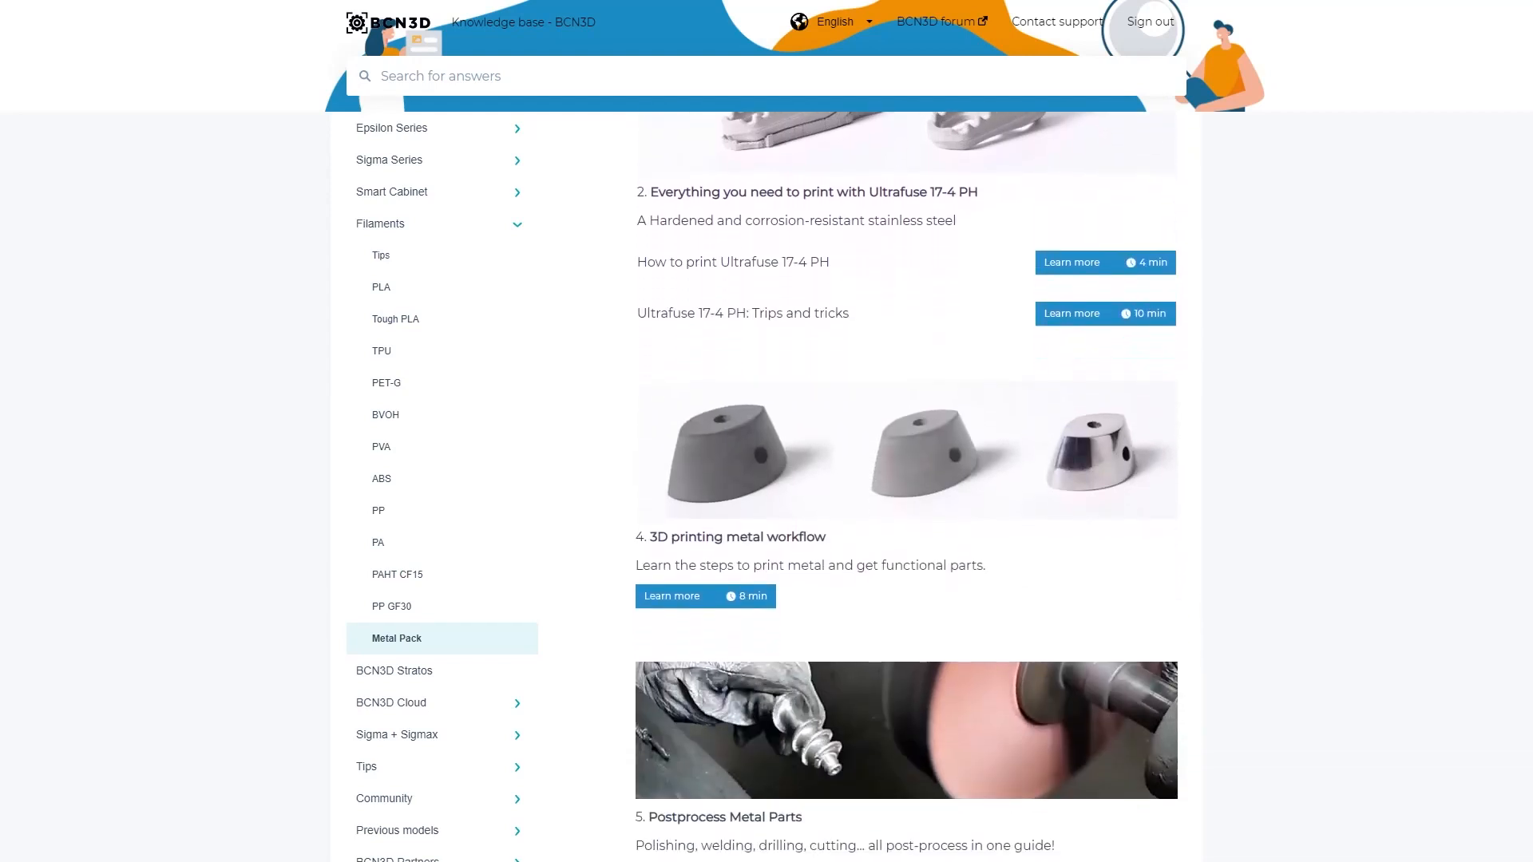
scroll(906, 479, "down", 1)
scroll(905, 479, "down", 1)
scroll(906, 479, "down", 1)
scroll(905, 479, "down", 1)
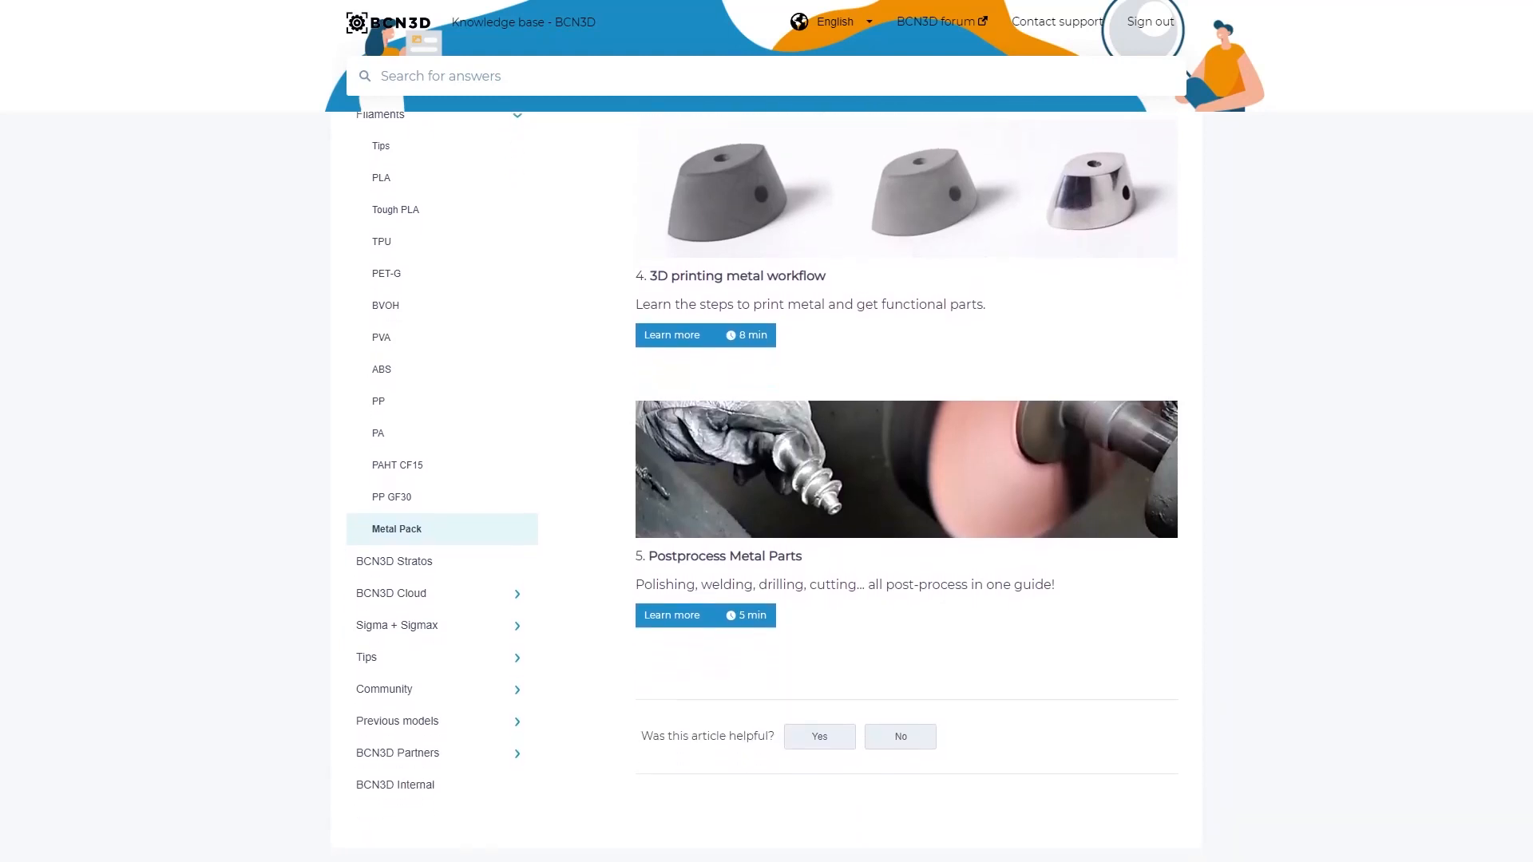